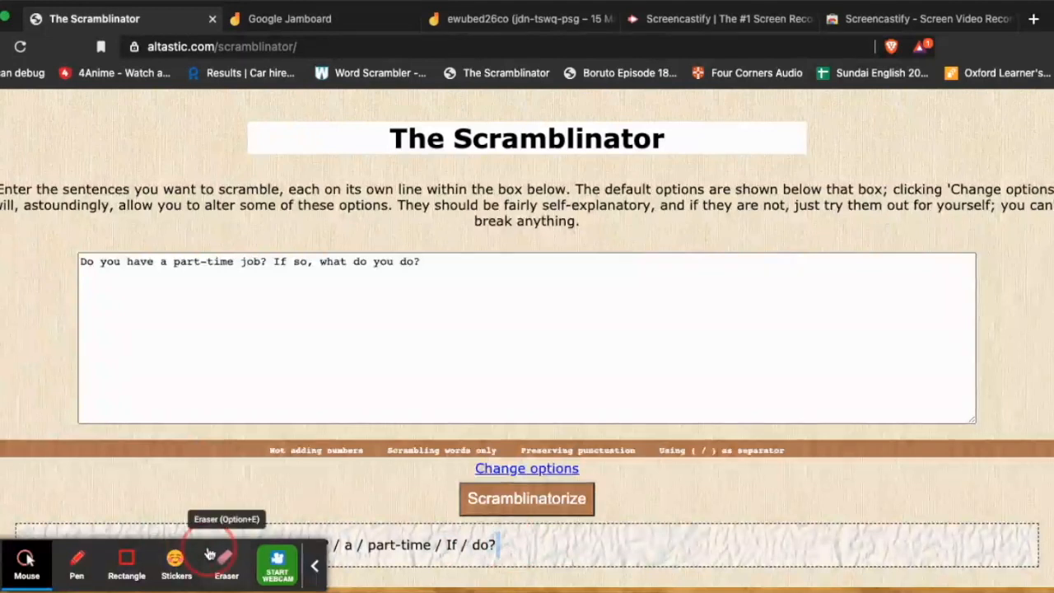
Copy the full scrambled version of the part-time job sentence from the Scramblinator output.
scroll(507, 554, "up", 1)
left_click(496, 553)
scroll(496, 552, "down", 1)
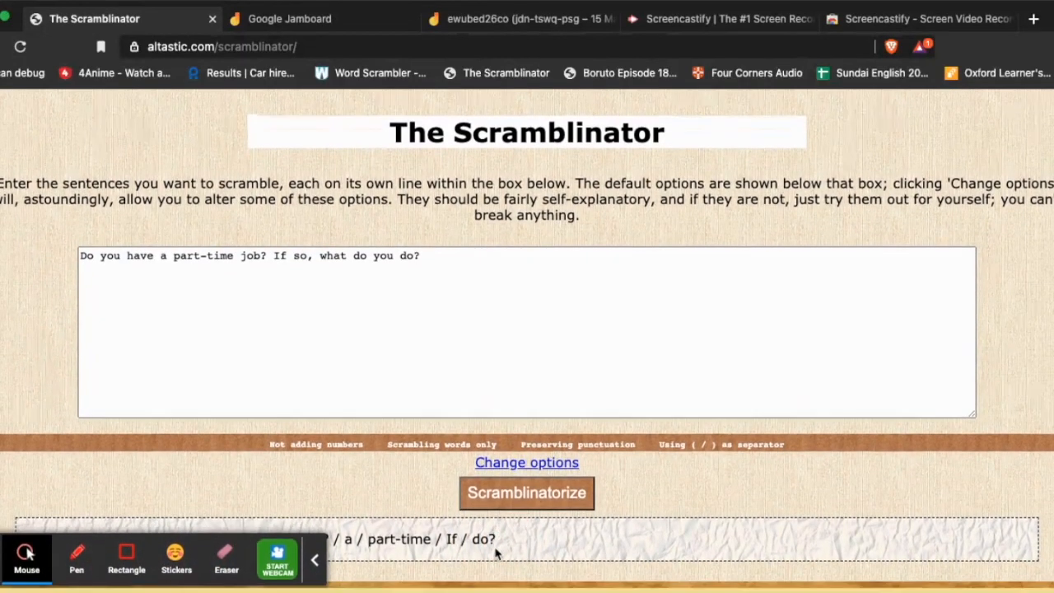
left_click_drag(2, 544, 107, 529)
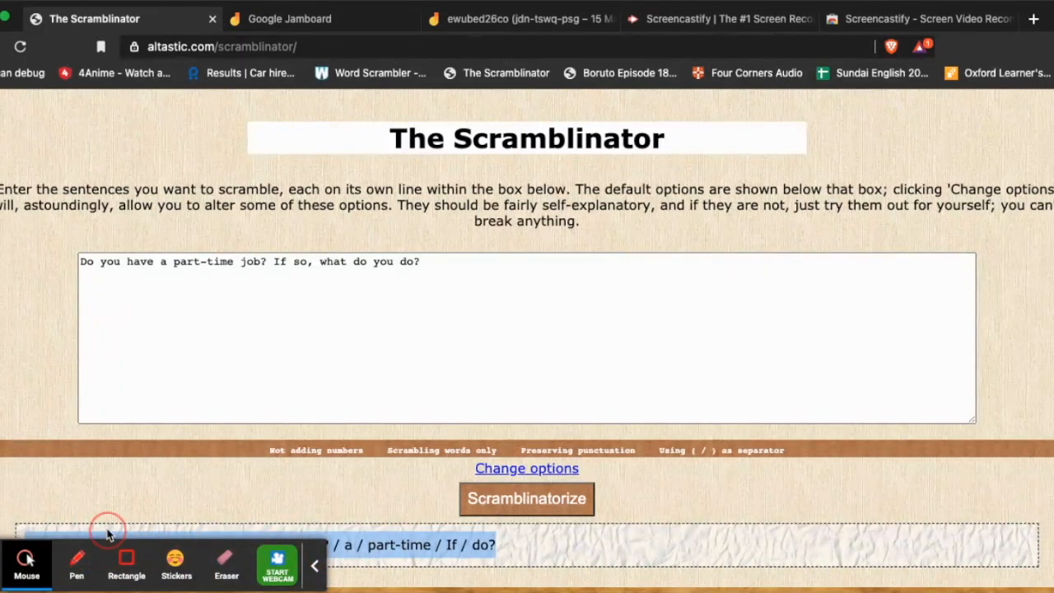
Switch to Google Jamboard, create a new jam and name it "Test jamboard".
left_click(311, 17)
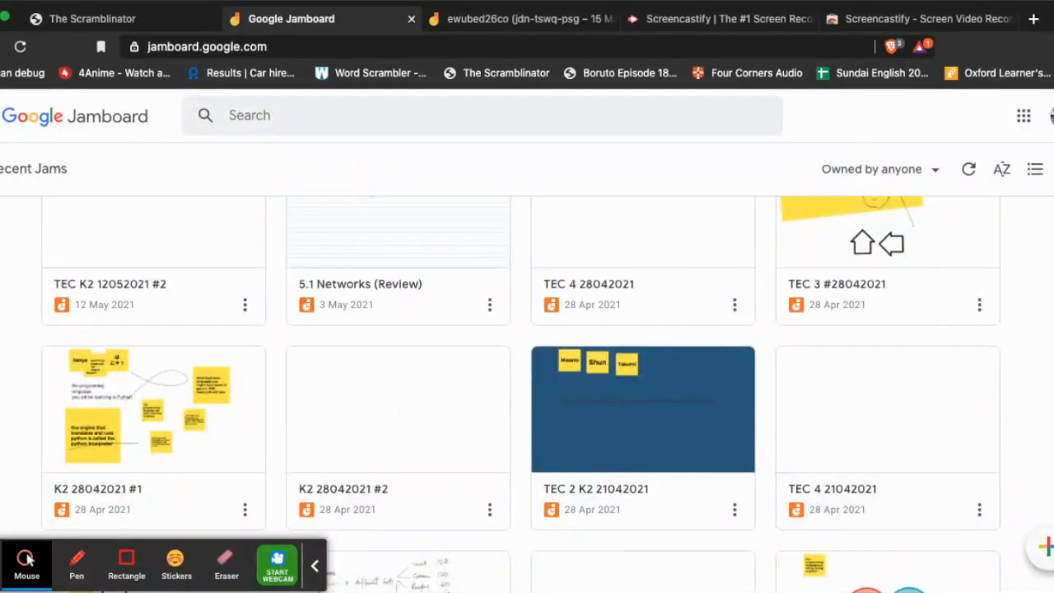
left_click(1047, 547)
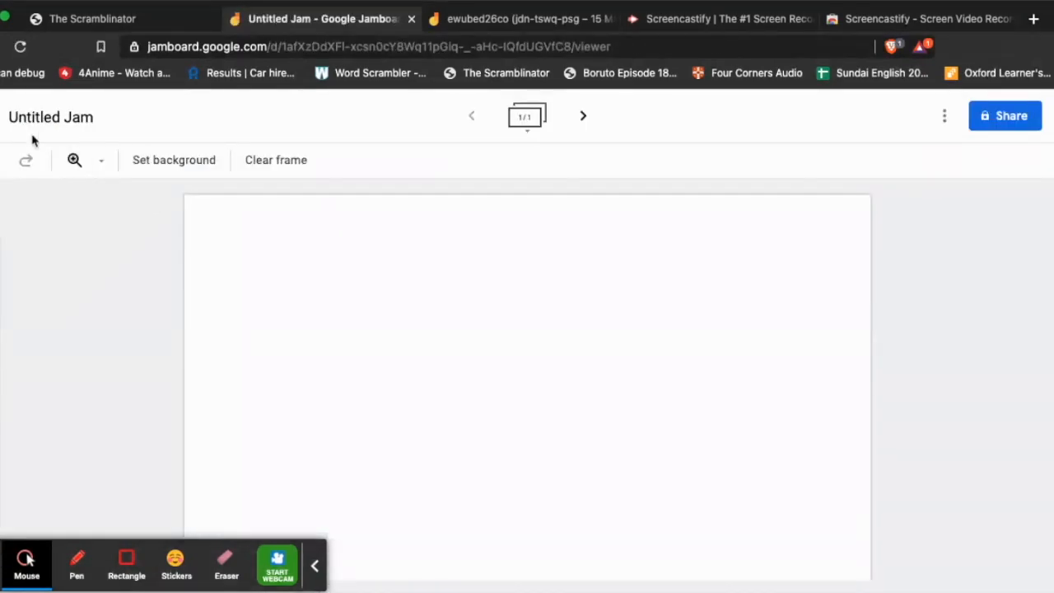
left_click(57, 117)
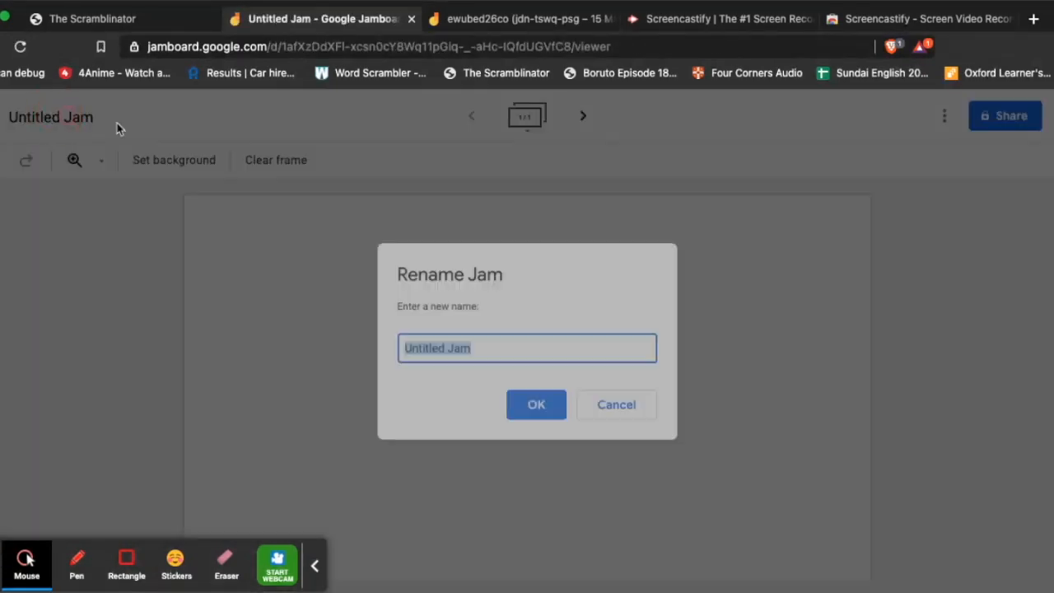
type("Test jamboard")
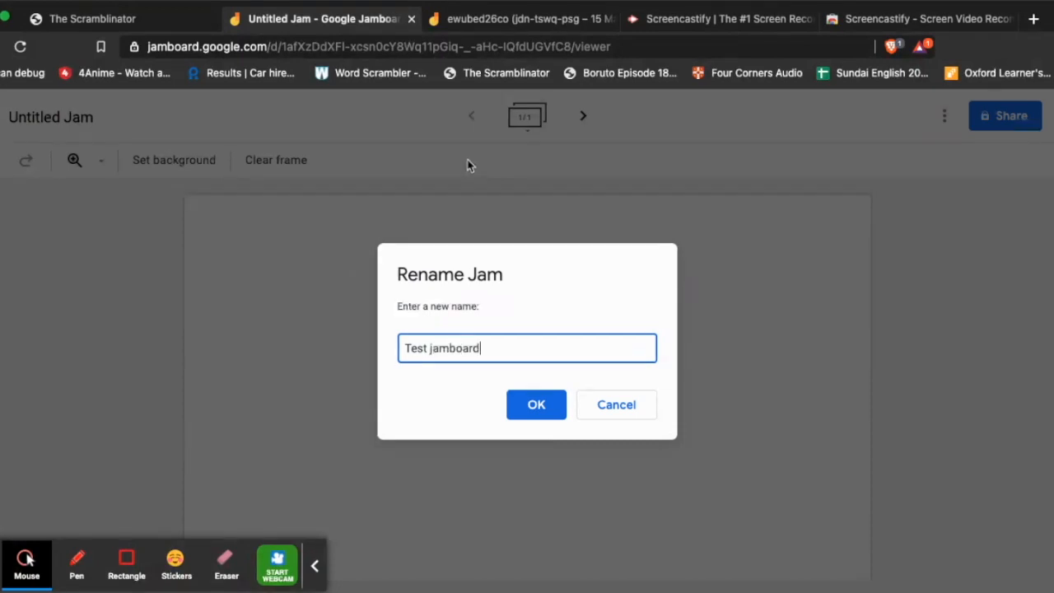
left_click(536, 404)
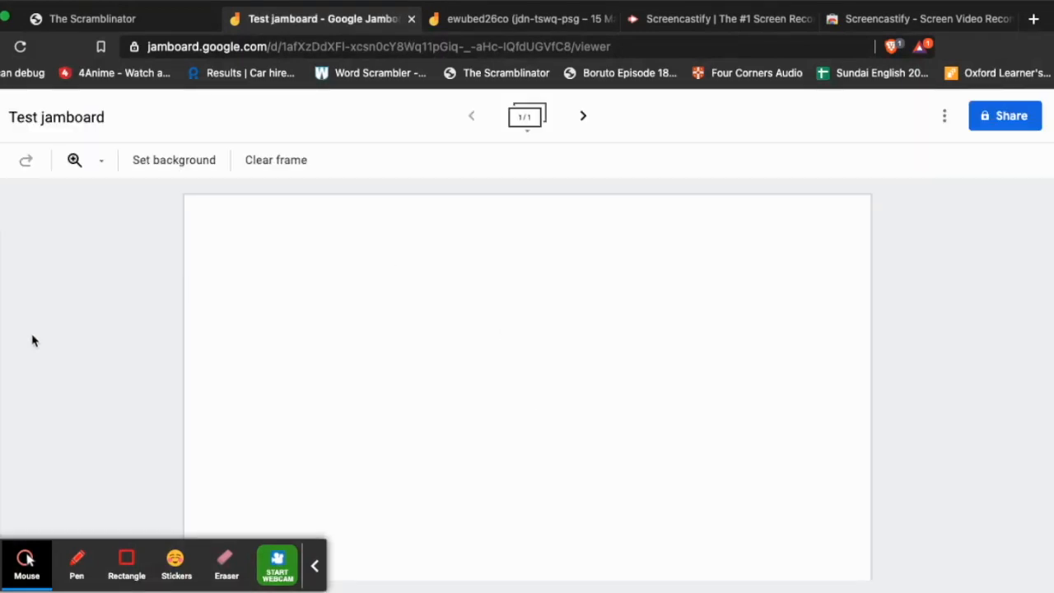
Add a yellow sticky note reading "you / do / you / what / so, / Do / have / job? / a / part-time / If / do?".
left_click(33, 340)
left_click(430, 329)
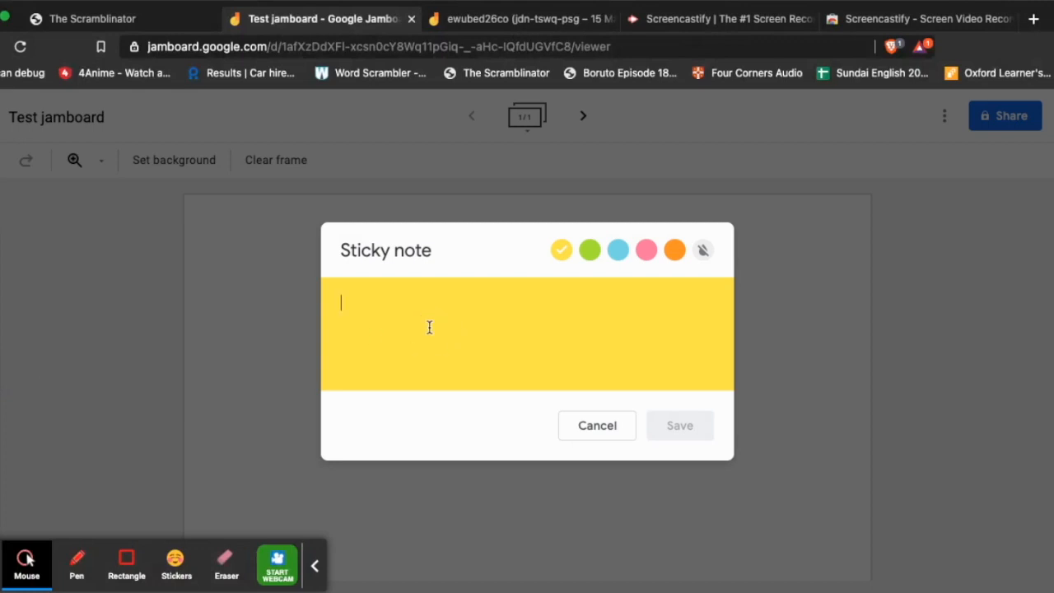
type("you / do / you / what / so, / Do / have / job? / a / part-time / If / do?")
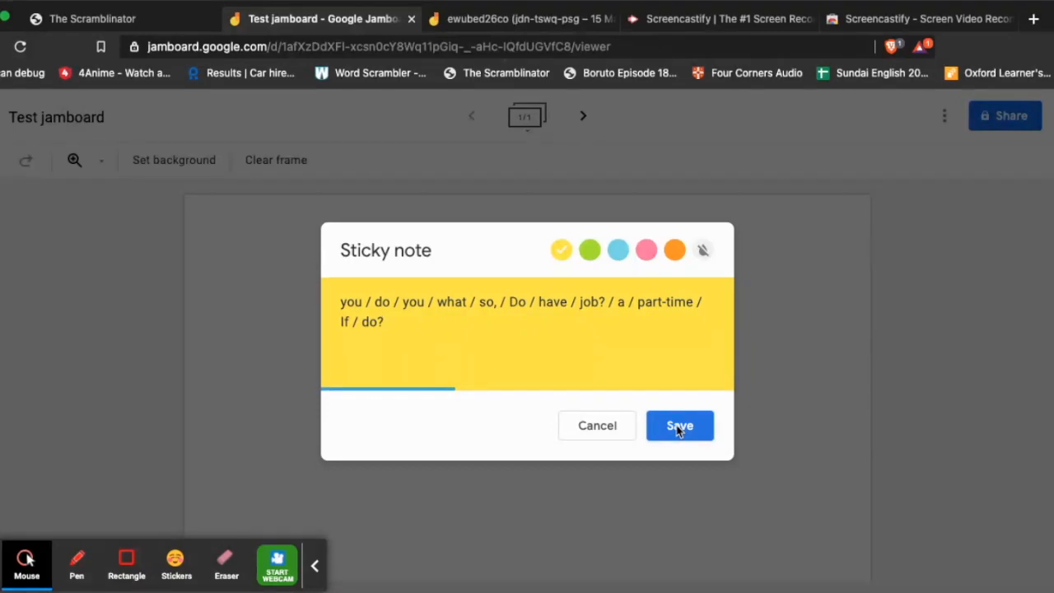
left_click(606, 426)
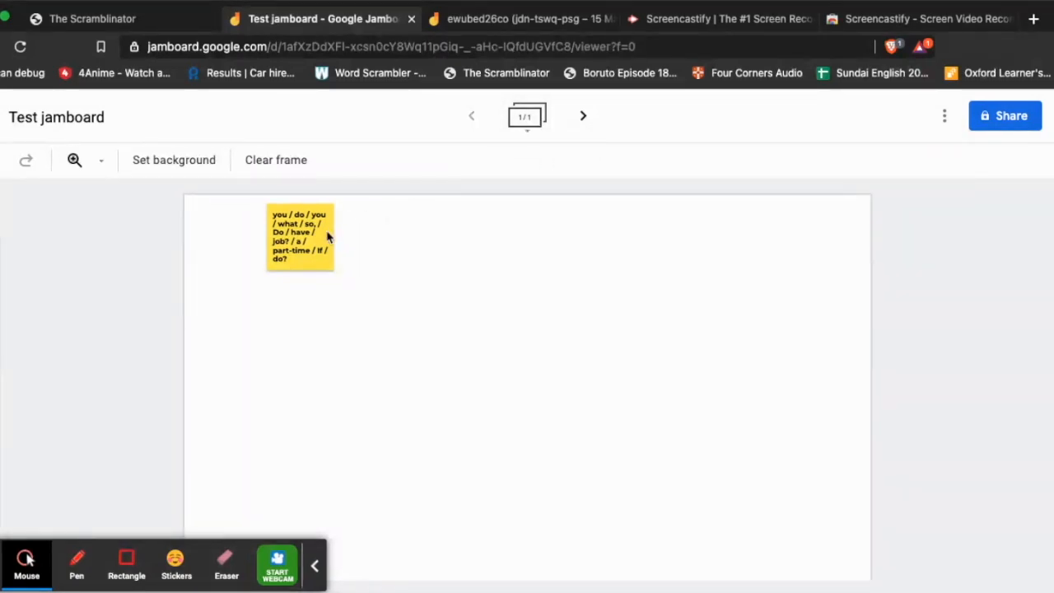
Return to The Scramblinator, set it to scramble both words and letters, and rescramble the sentence.
left_click(141, 17)
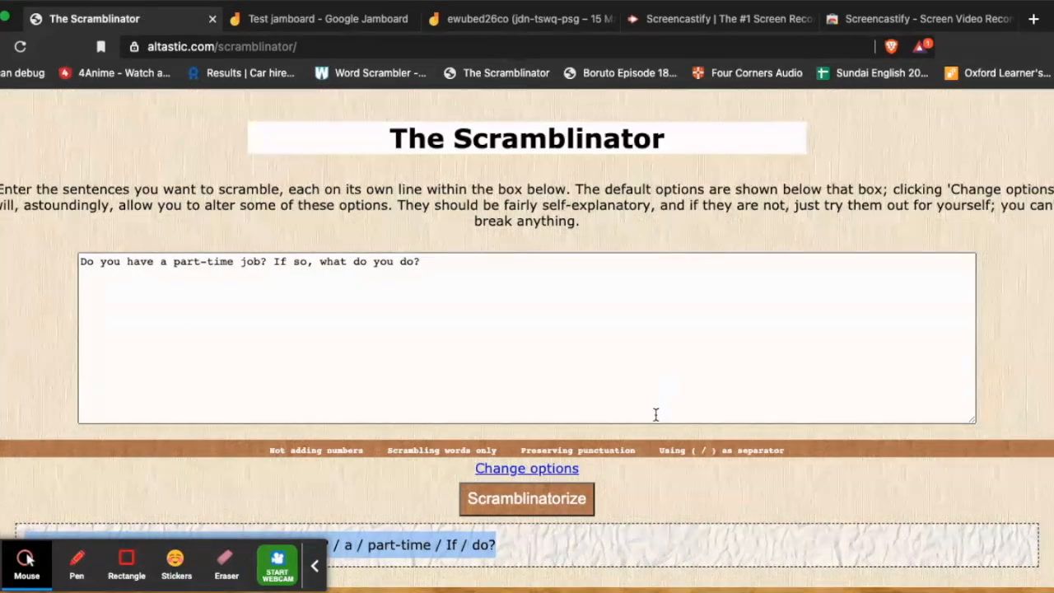
left_click(527, 469)
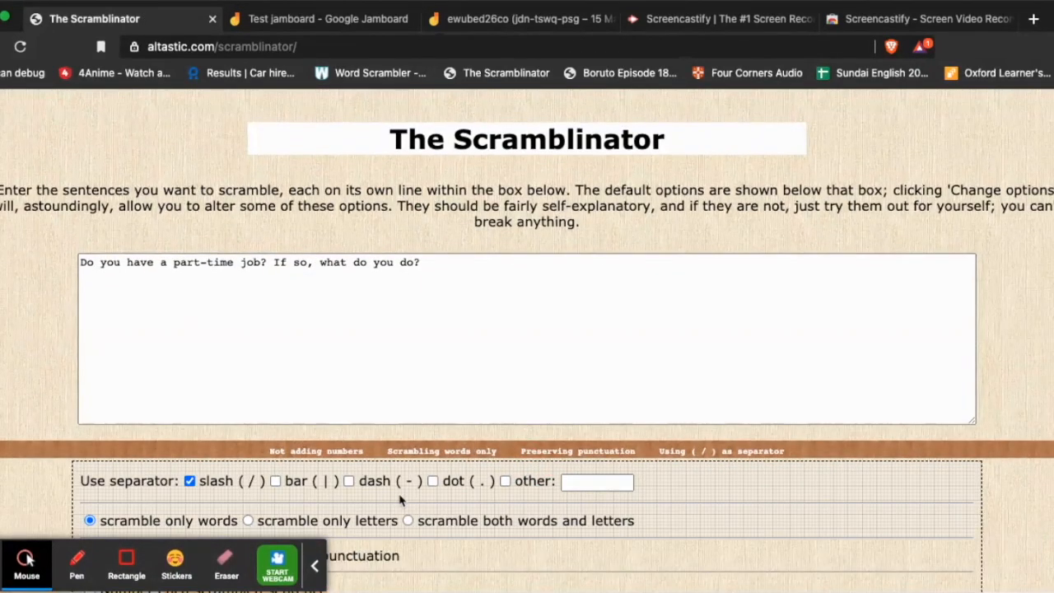
left_click(407, 520)
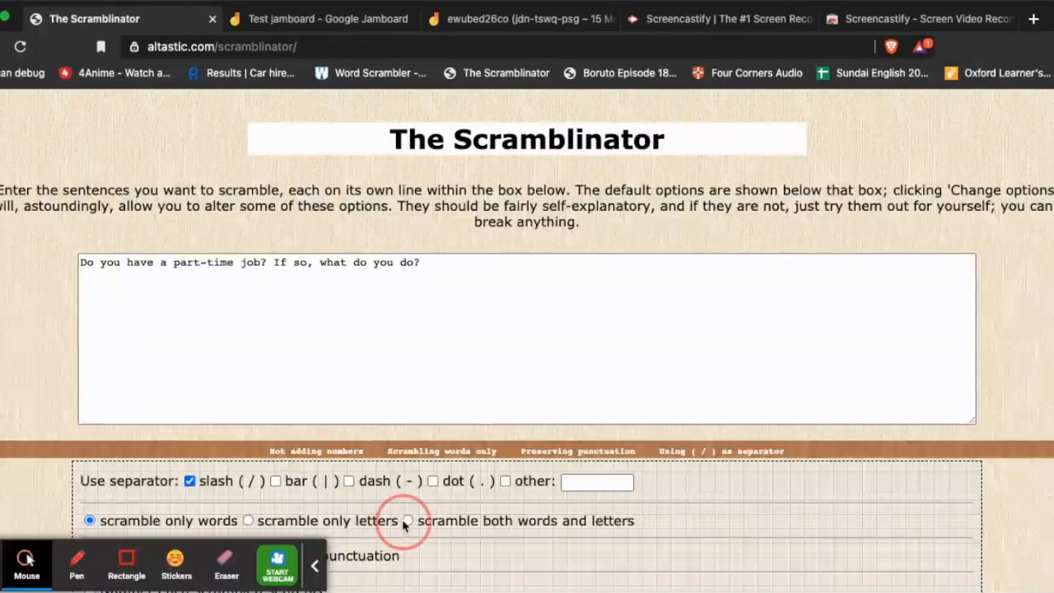
scroll(452, 388, "up", 1)
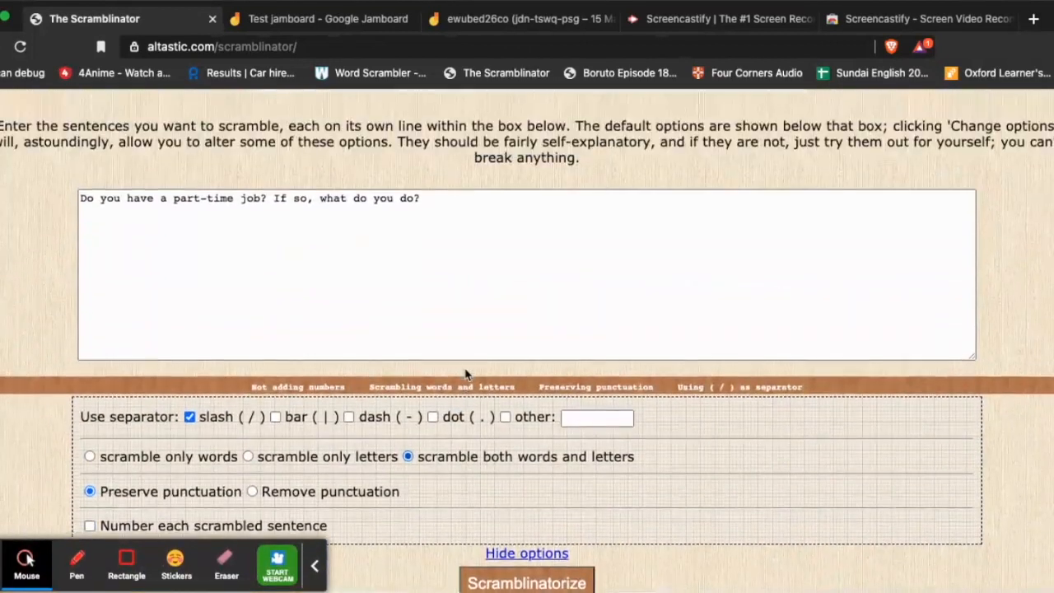
scroll(332, 267, "down", 1)
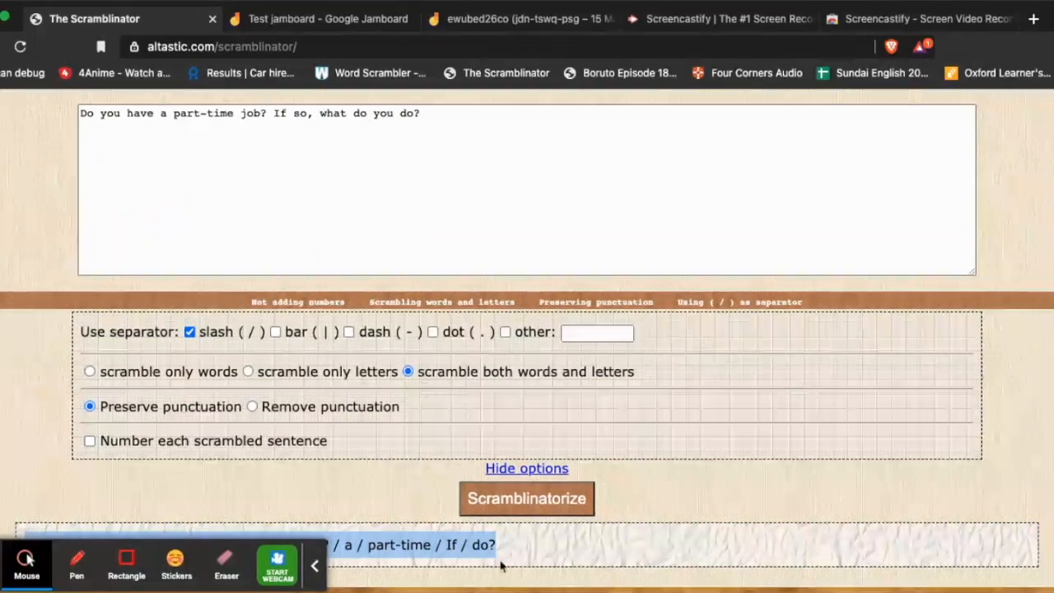
left_click(447, 545)
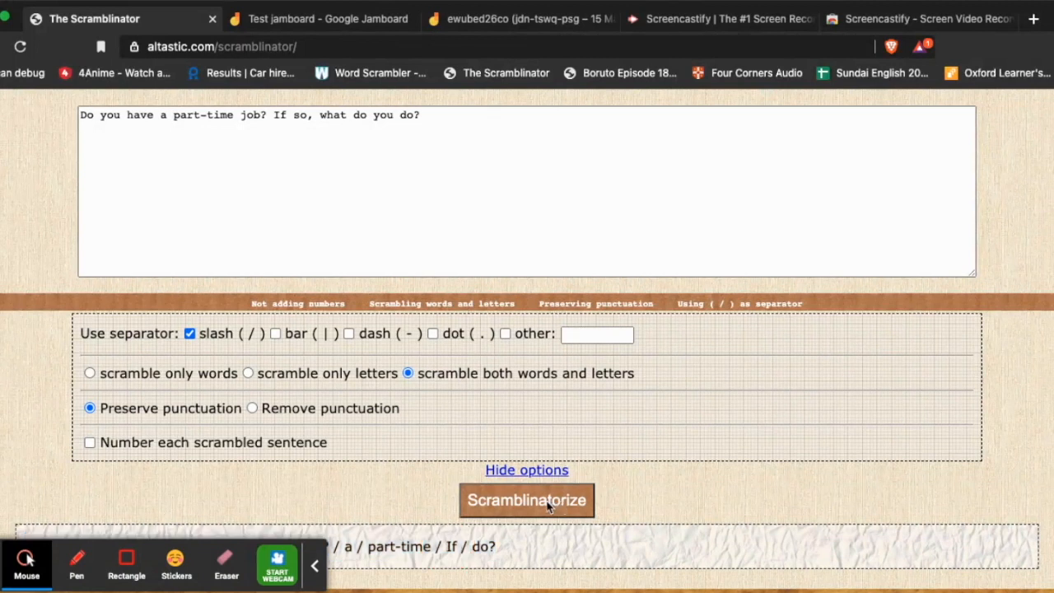
left_click(548, 504)
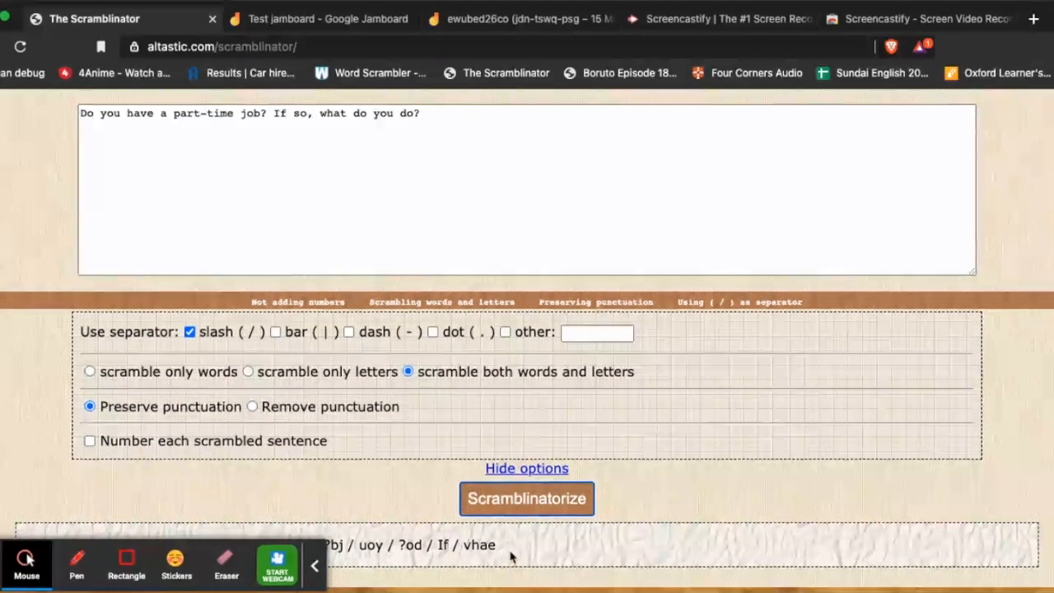
Move the recording toolbar off the output, copy the entire rescrambled sentence, and return to the Test jamboard jam.
left_click_drag(315, 566, 344, 547)
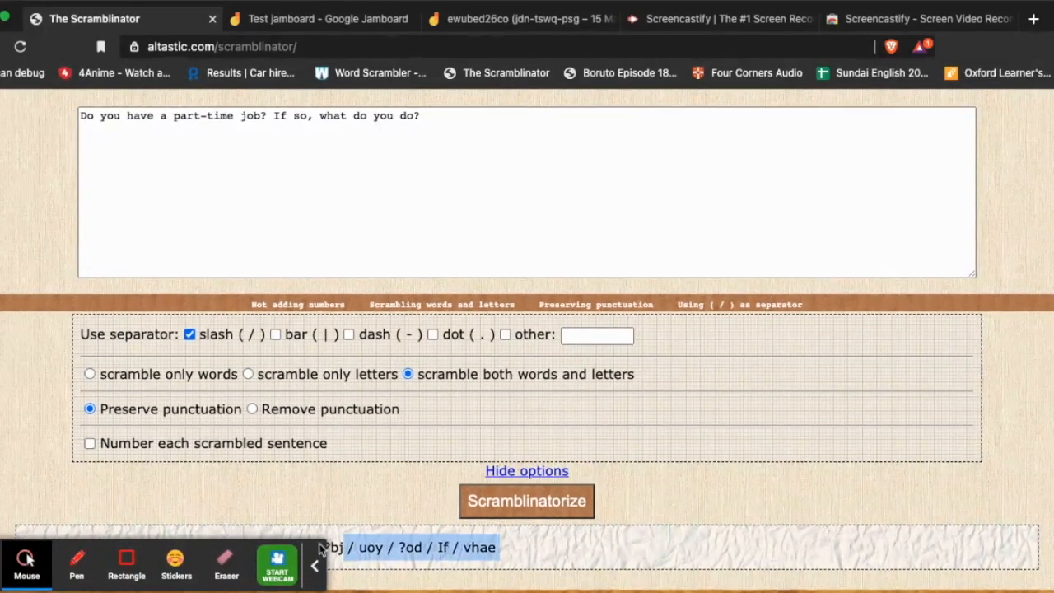
left_click_drag(0, 565, 743, 550)
left_click_drag(510, 557, 18, 559)
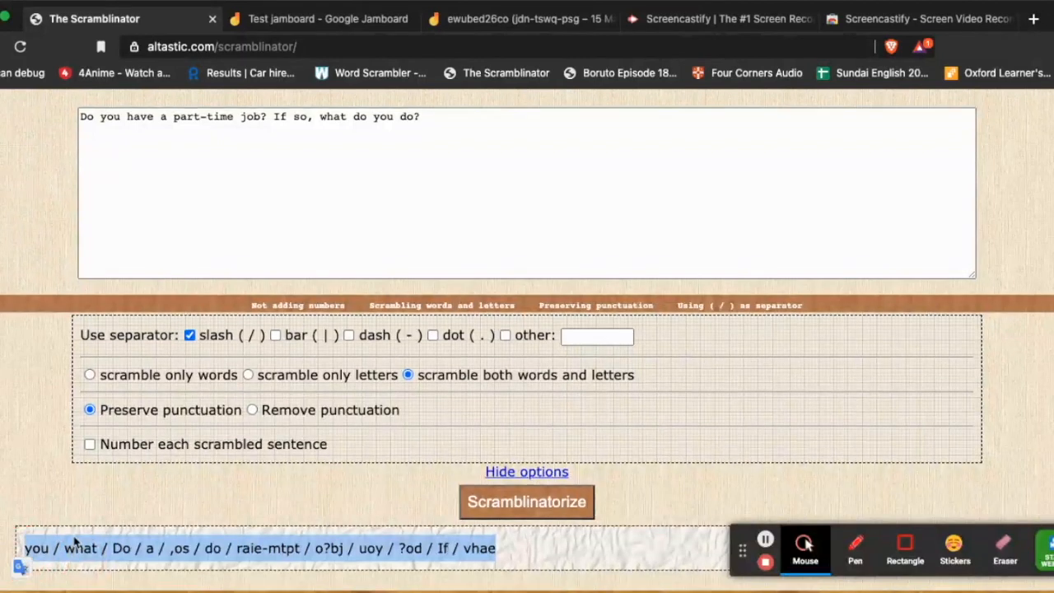
left_click(280, 18)
double_click(316, 251)
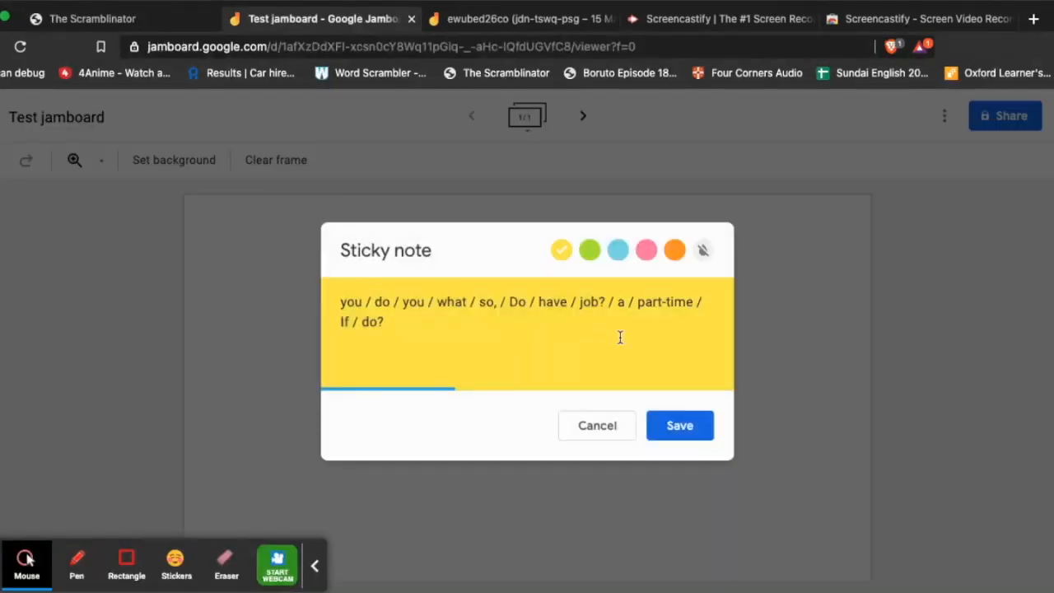
left_click_drag(620, 337, 175, 268)
left_click(602, 424)
Add a sticky note with "you / what / Do / a / ,os / do / raie-mtpt / o?bj / uoy / ?od / If / vhae" and place it beside the first.
left_click(2, 363)
type("you / what / Do / a / .os / do / raie-mtpt / o?bj / uoy / ?od / if / vhae")
left_click(648, 423)
left_click_drag(284, 215, 378, 216)
left_click(485, 243)
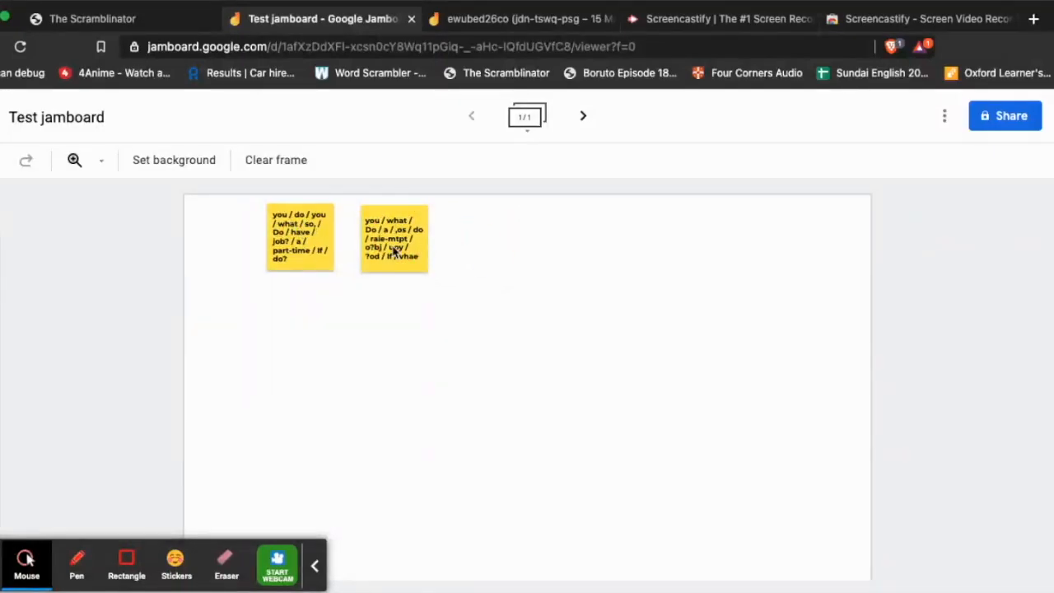
left_click(396, 248)
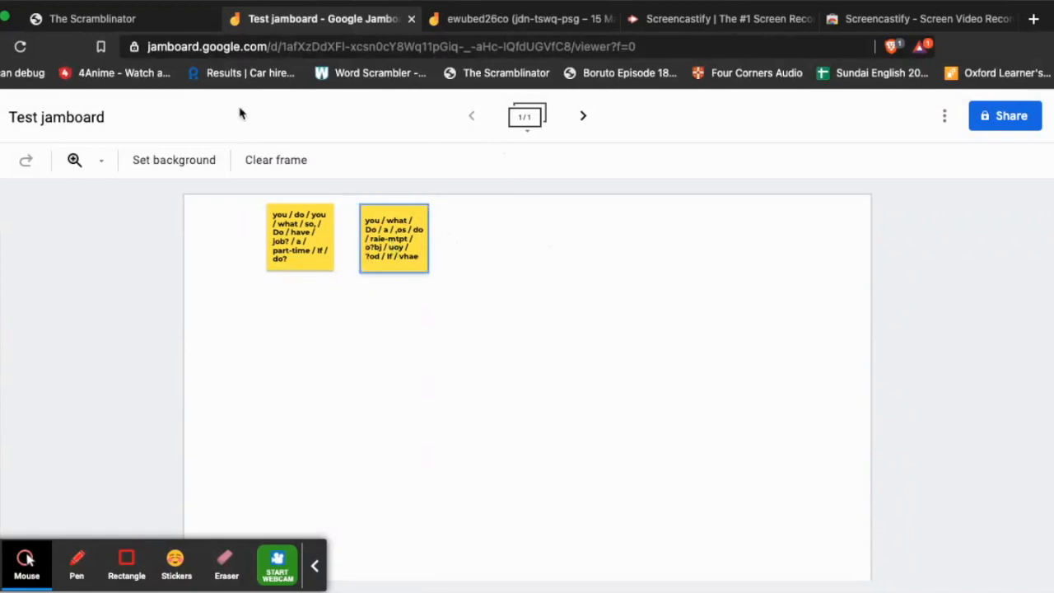
Duplicate the frame containing the two sticky notes three times and close the frame overview.
left_click(527, 117)
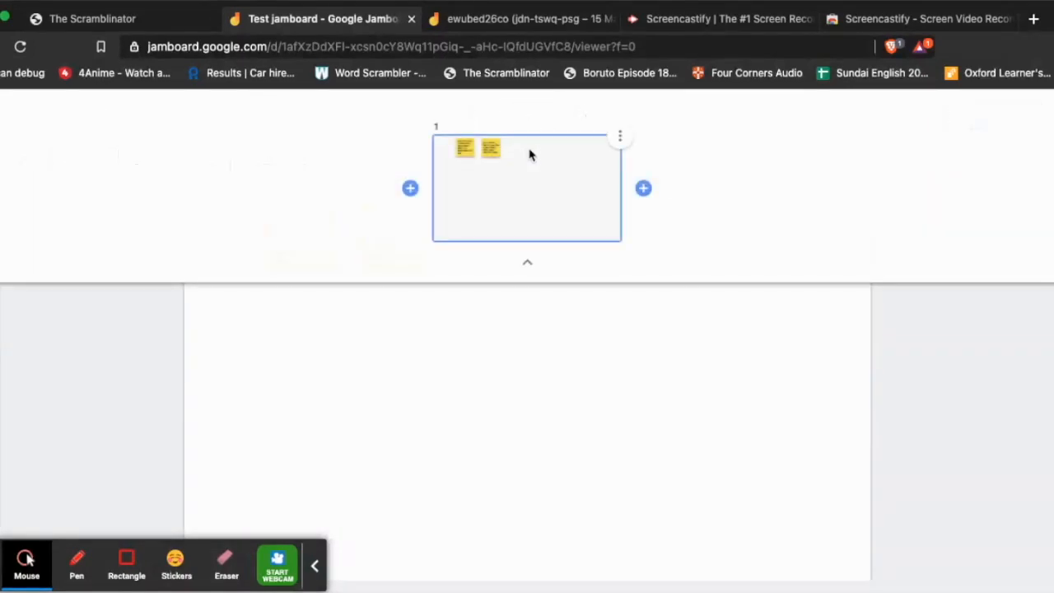
left_click(621, 137)
left_click(600, 142)
left_click(737, 136)
left_click(748, 144)
left_click(853, 138)
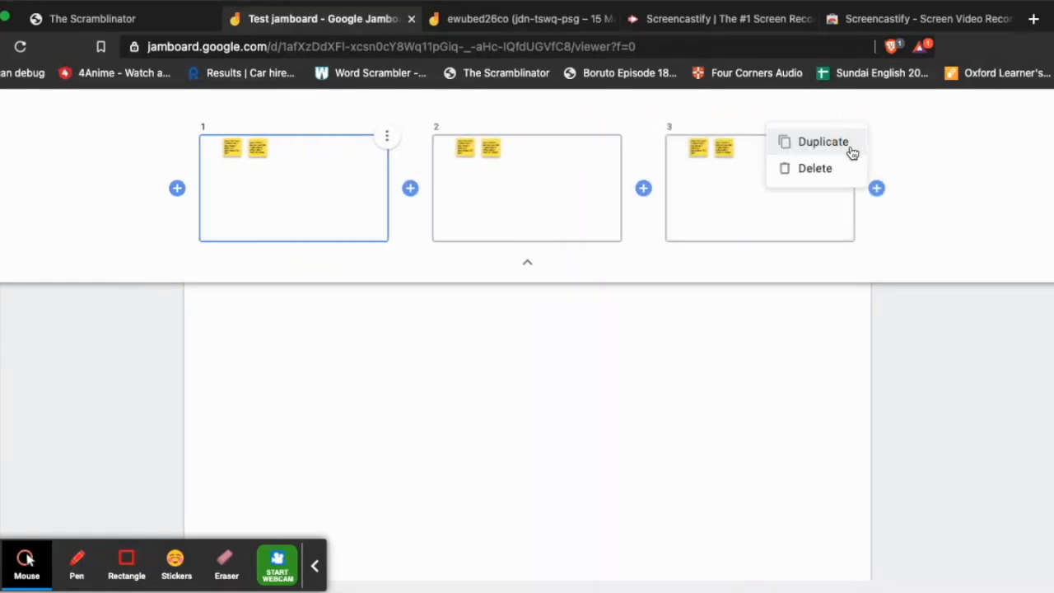
left_click(824, 142)
left_click(741, 320)
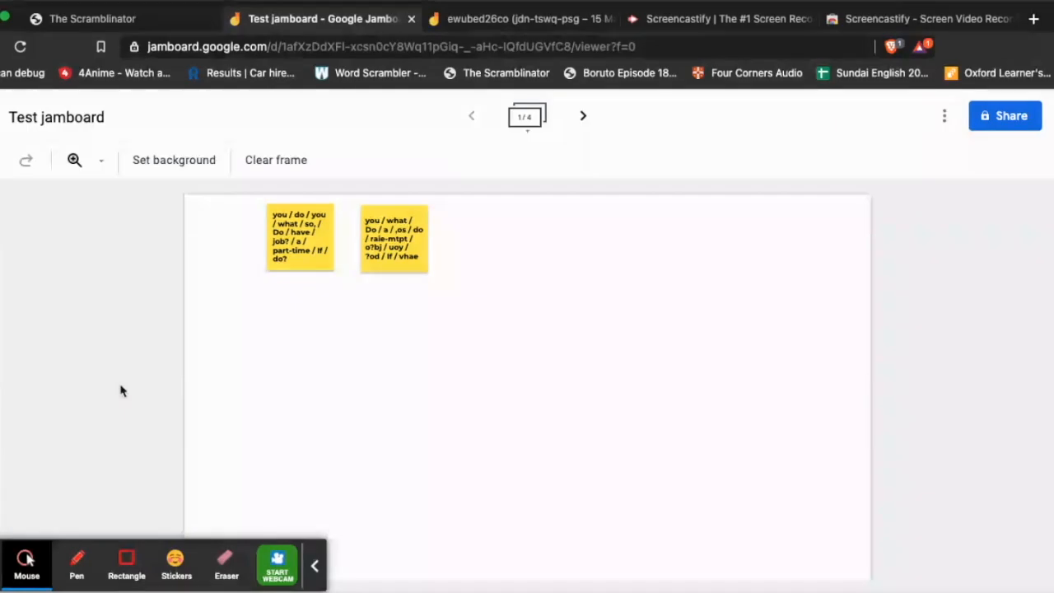
Go through the duplicated frames up to the fourth and check the sticky notes on each.
left_click(539, 250)
left_click(523, 138)
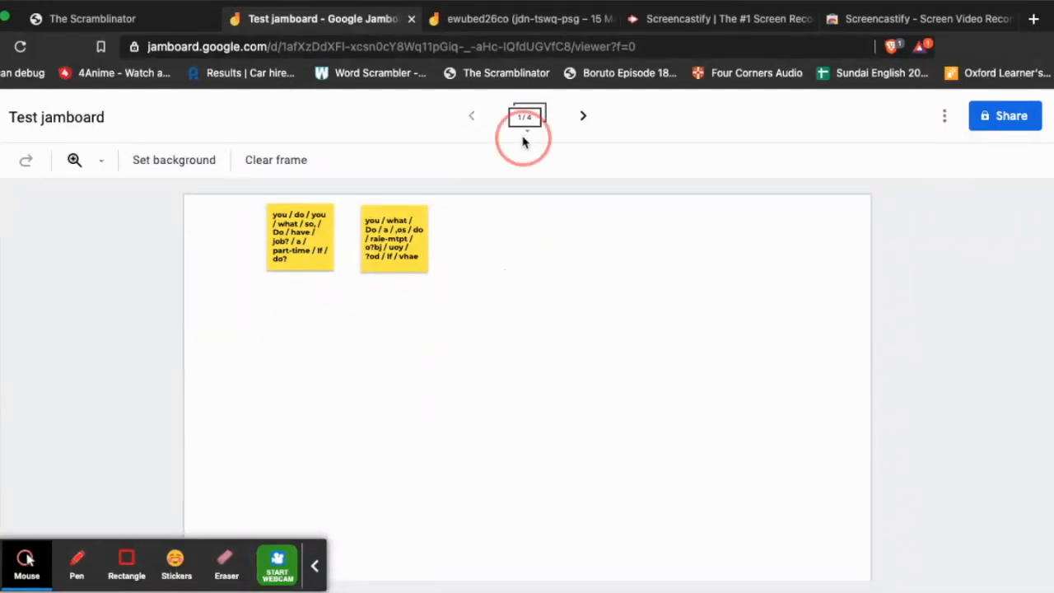
left_click(592, 118)
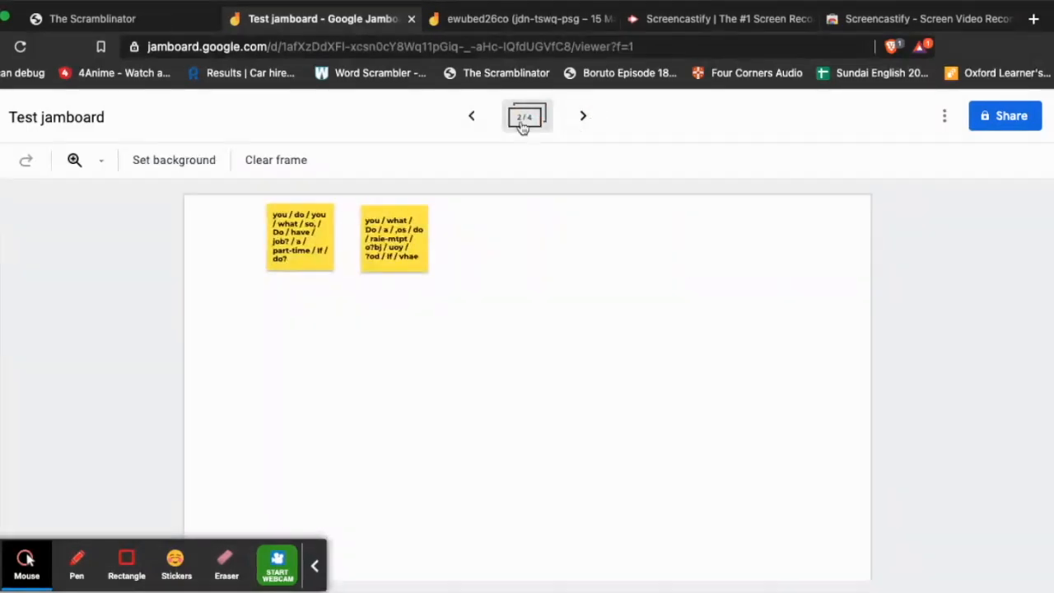
left_click(595, 116)
left_click(615, 163)
left_click(605, 350)
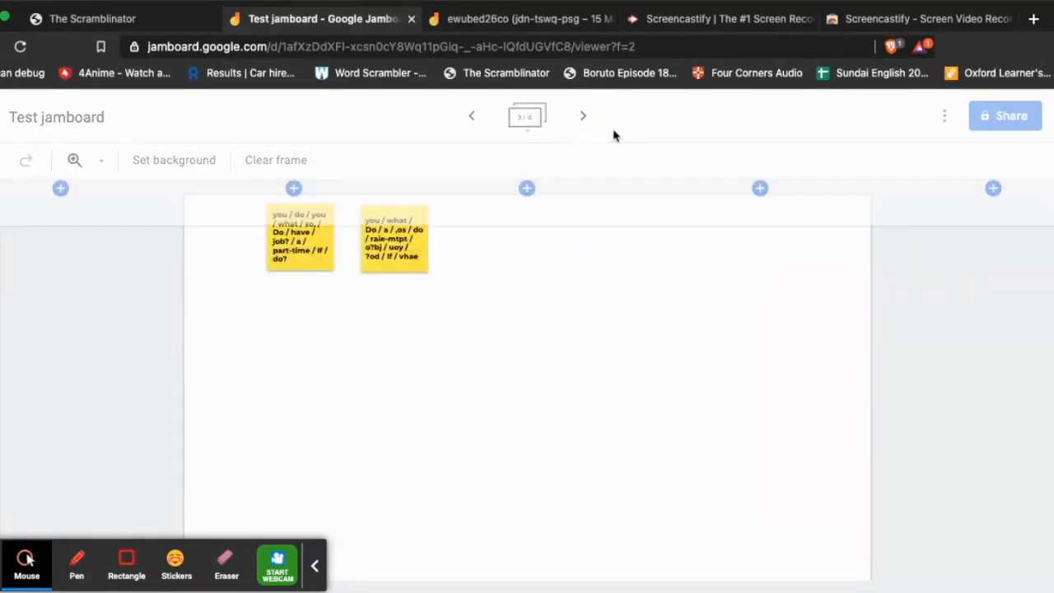
left_click(585, 121)
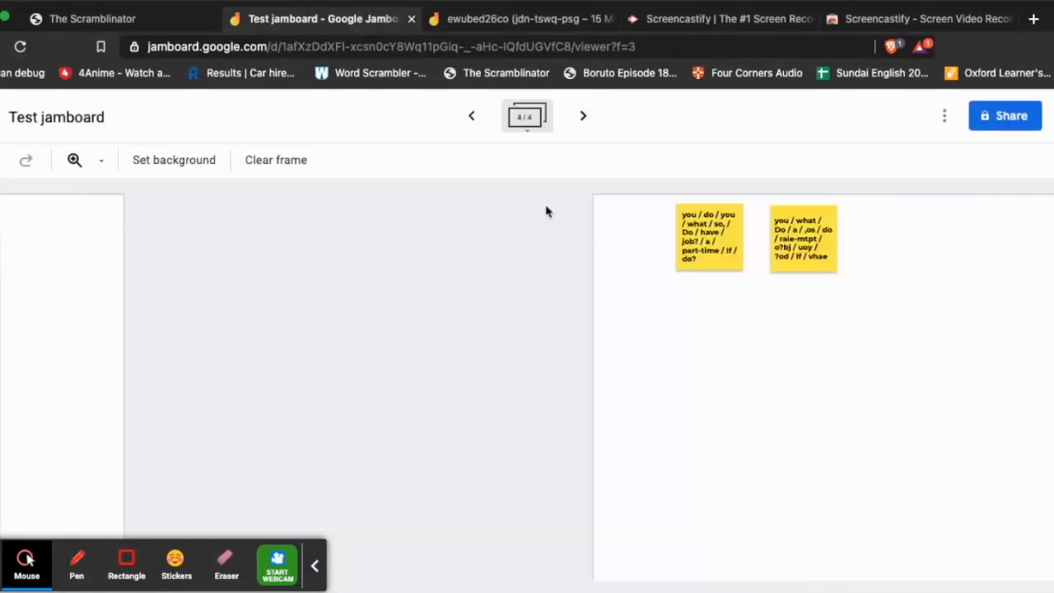
left_click(455, 259)
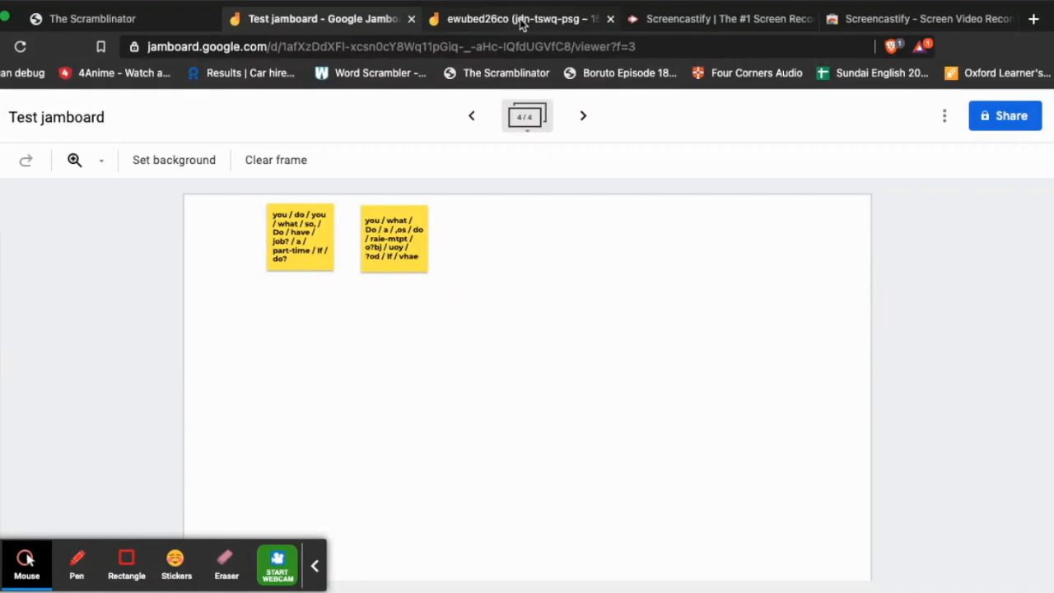
left_click(400, 219)
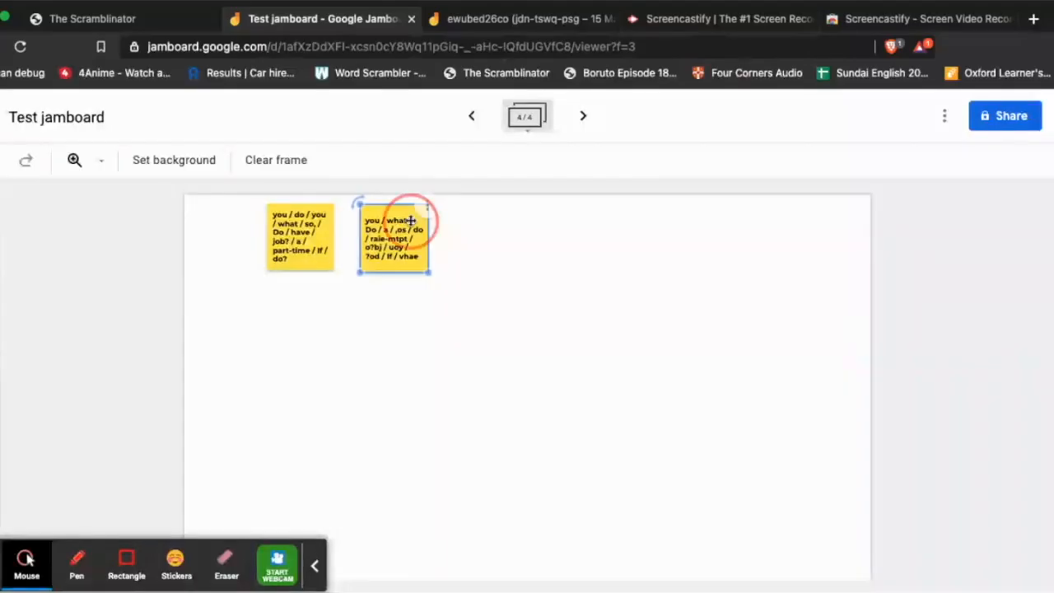
Switch to the ewubed26co jam and shift the first five pink answer notes on frame 2 down to uncover the scrambled yellow notes.
left_click(537, 23)
left_click(548, 238)
left_click_drag(539, 238, 546, 296)
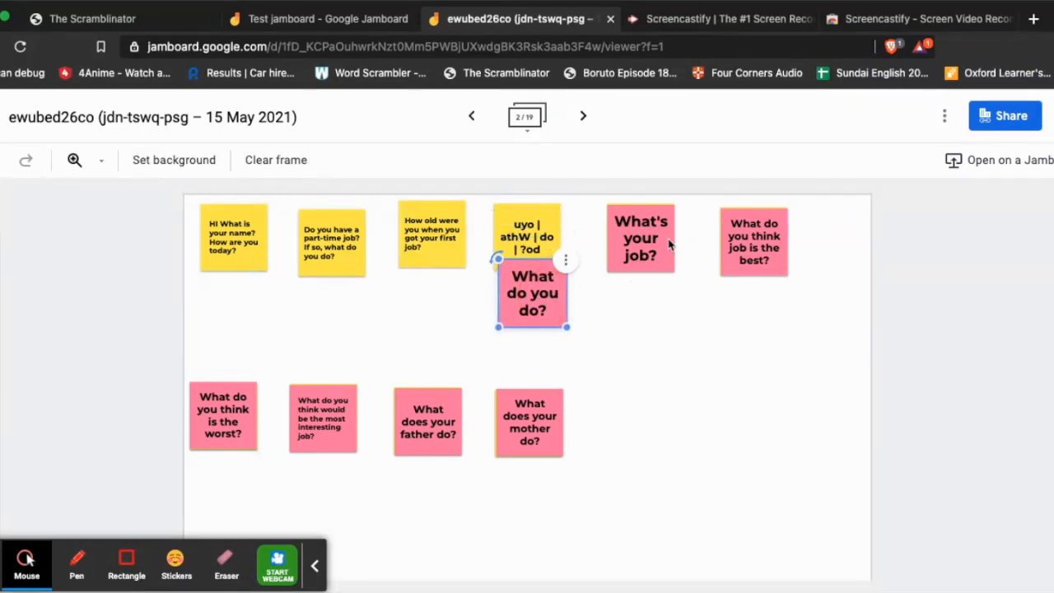
left_click_drag(668, 245, 669, 311)
left_click_drag(757, 259, 759, 327)
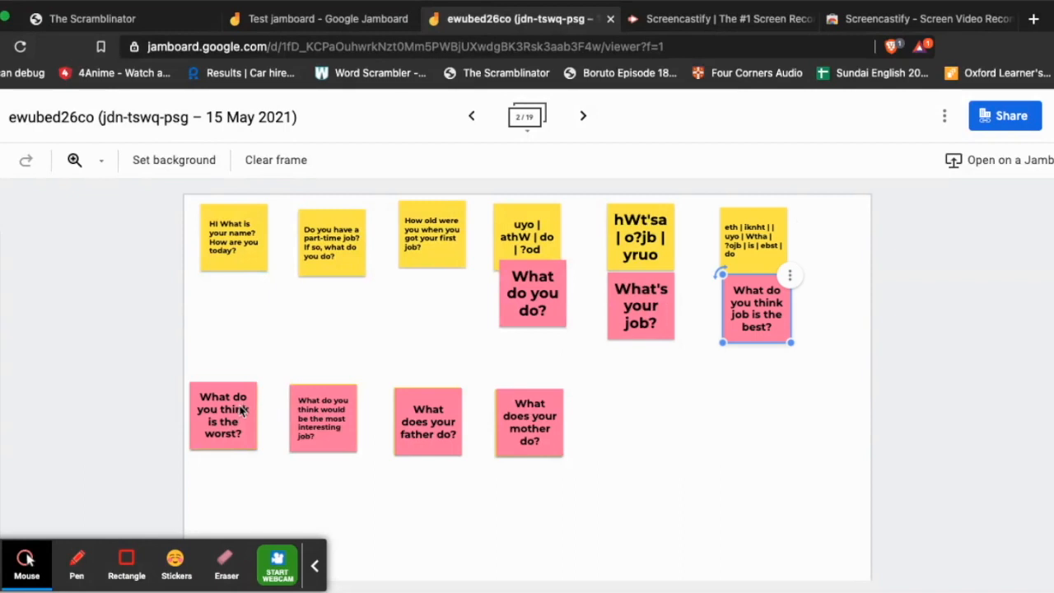
left_click_drag(243, 409, 249, 455)
left_click_drag(332, 441, 354, 475)
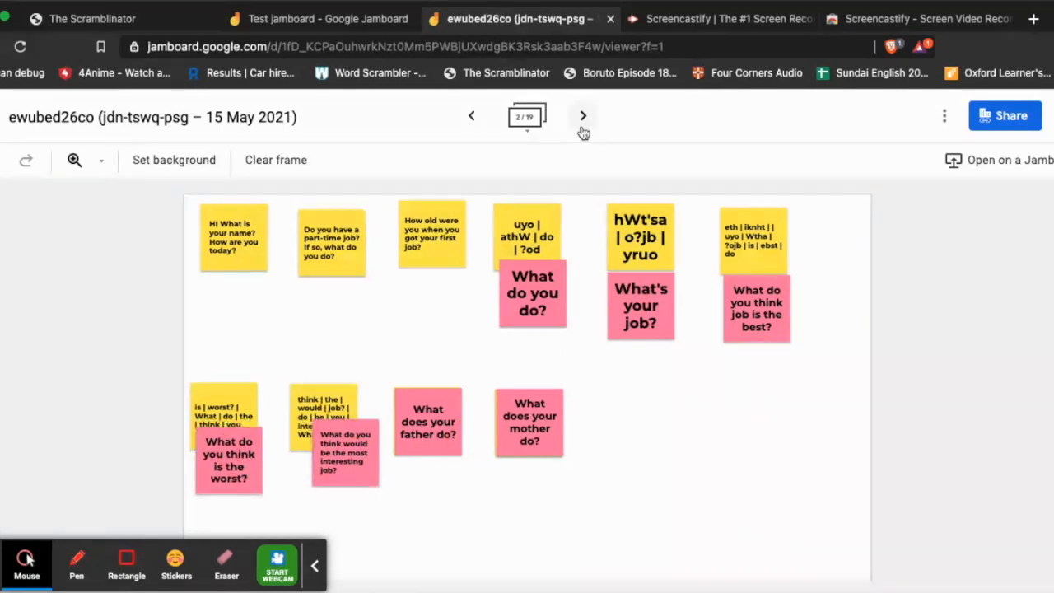
Advance to frame 3, examine its scrambled questions and pink answer notes, and go on to the following frame.
left_click(583, 125)
left_click(529, 306)
left_click(630, 301)
left_click(579, 117)
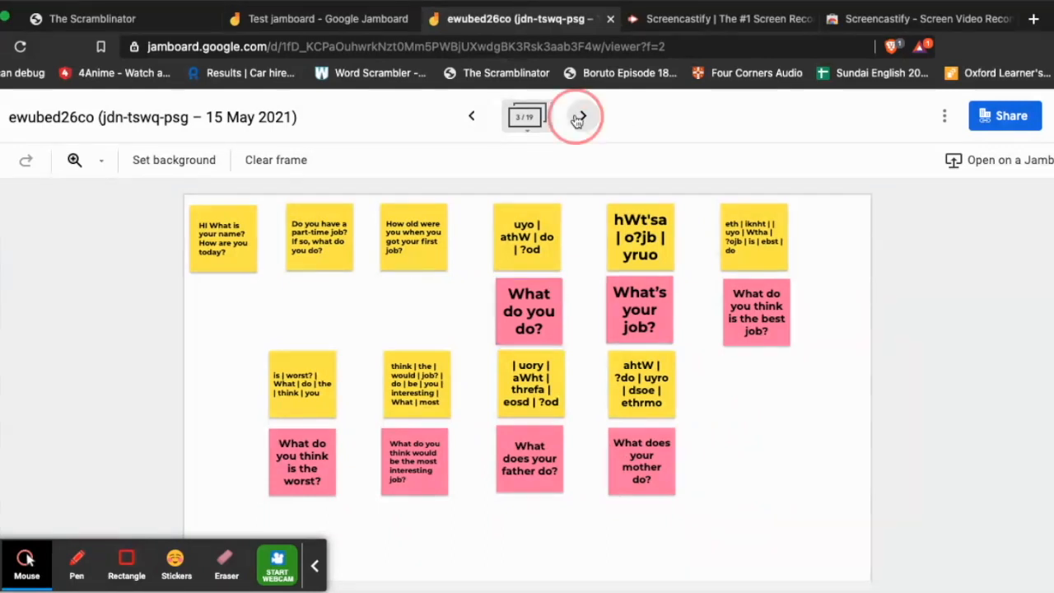
Check the individual notes in the upper part of frame 4 and go on to the following frame.
left_click(317, 250)
left_click(221, 239)
left_click(397, 236)
left_click(305, 238)
left_click(222, 237)
left_click(244, 294)
left_click(583, 116)
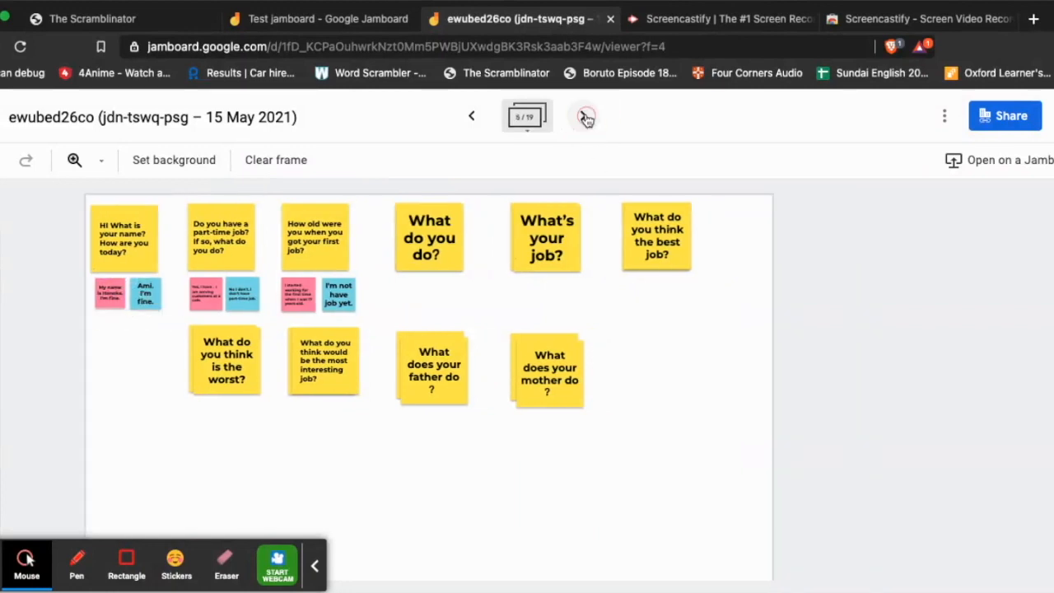
Advance to frame 6, shift the blue "What do you do?" note aside to uncover its scrambled yellow note, and go on to frame 7.
left_click(524, 325)
left_click(583, 116)
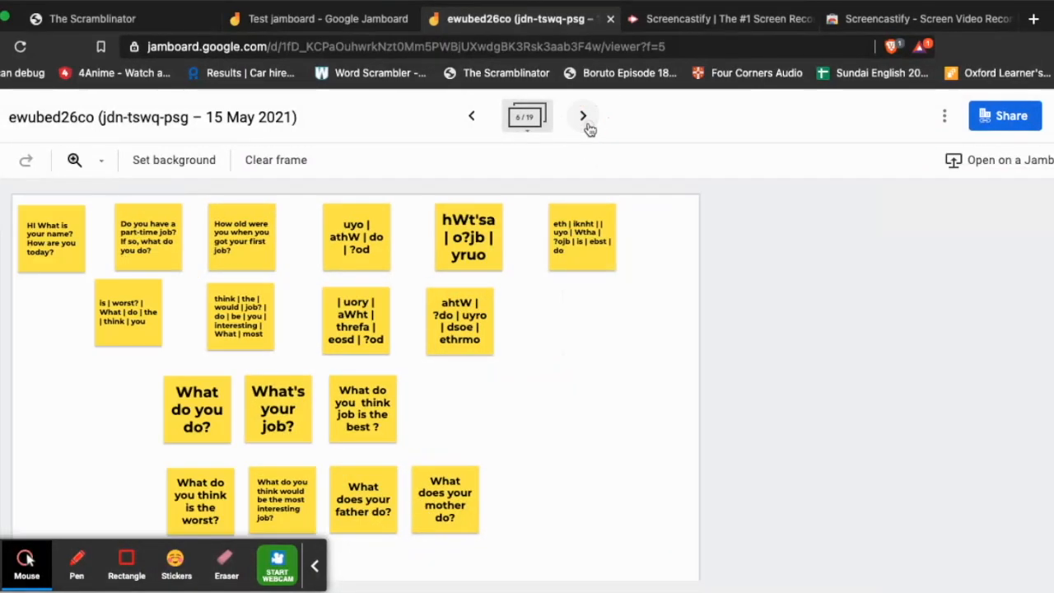
left_click_drag(544, 240, 571, 251)
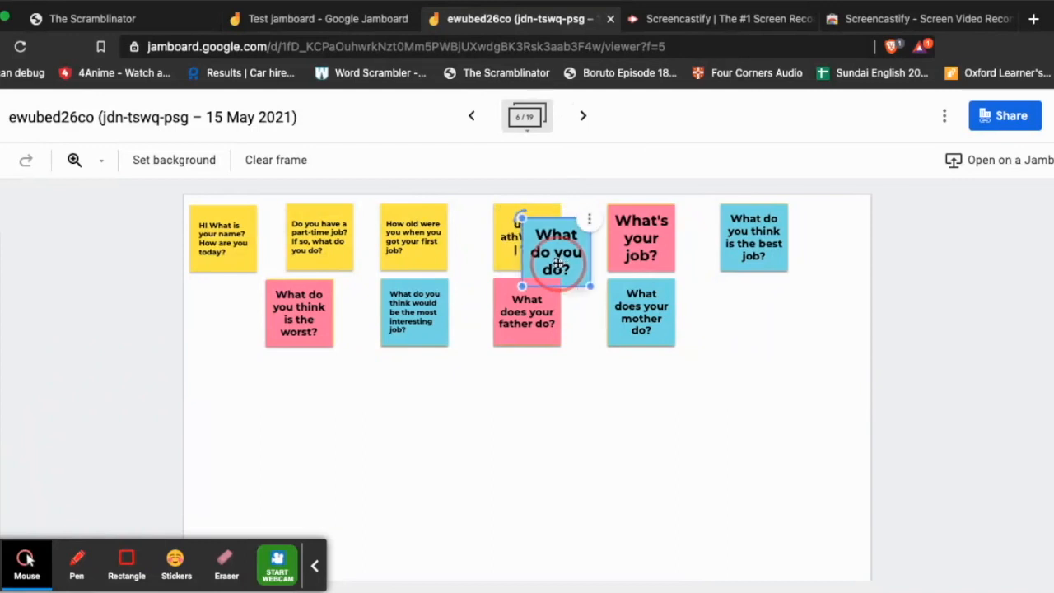
left_click(583, 117)
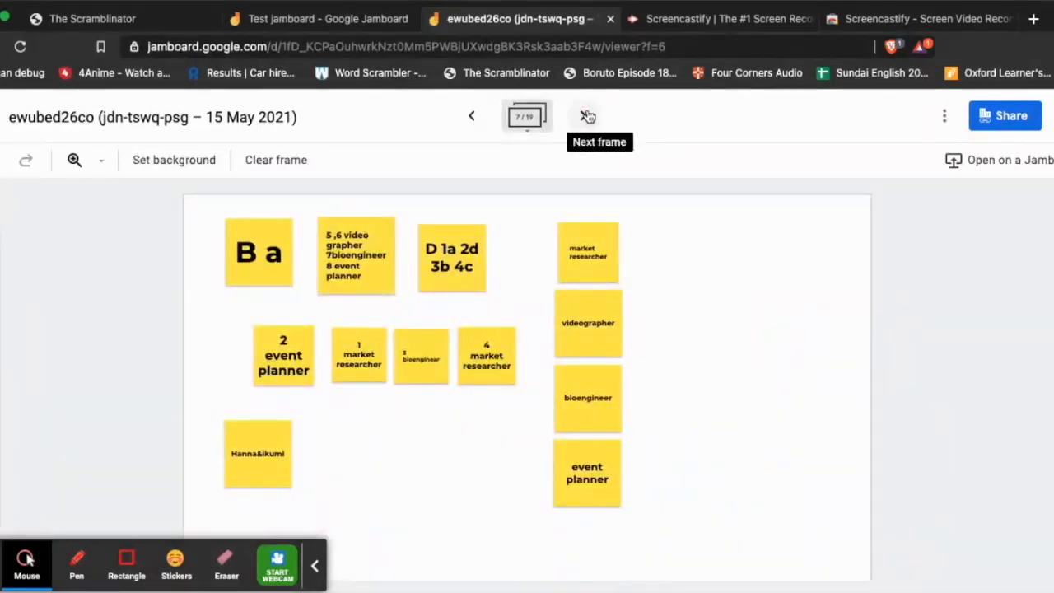
Go through the remaining student frames past frame 12, comparing the scrambled sentences with the answer notes.
left_click(586, 116)
left_click(585, 116)
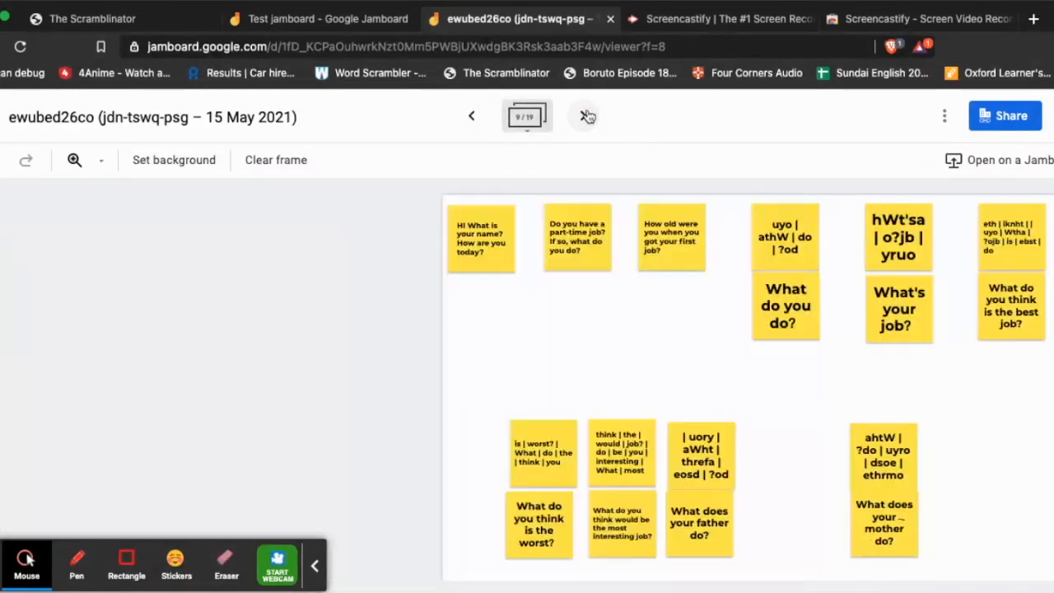
left_click(586, 116)
left_click(585, 116)
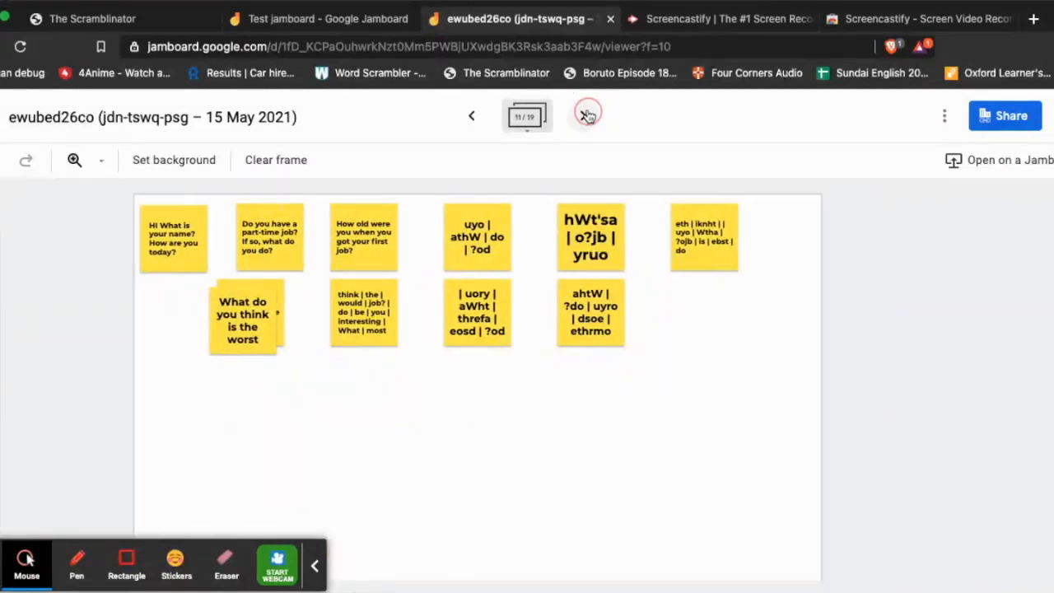
left_click(585, 116)
left_click(585, 116)
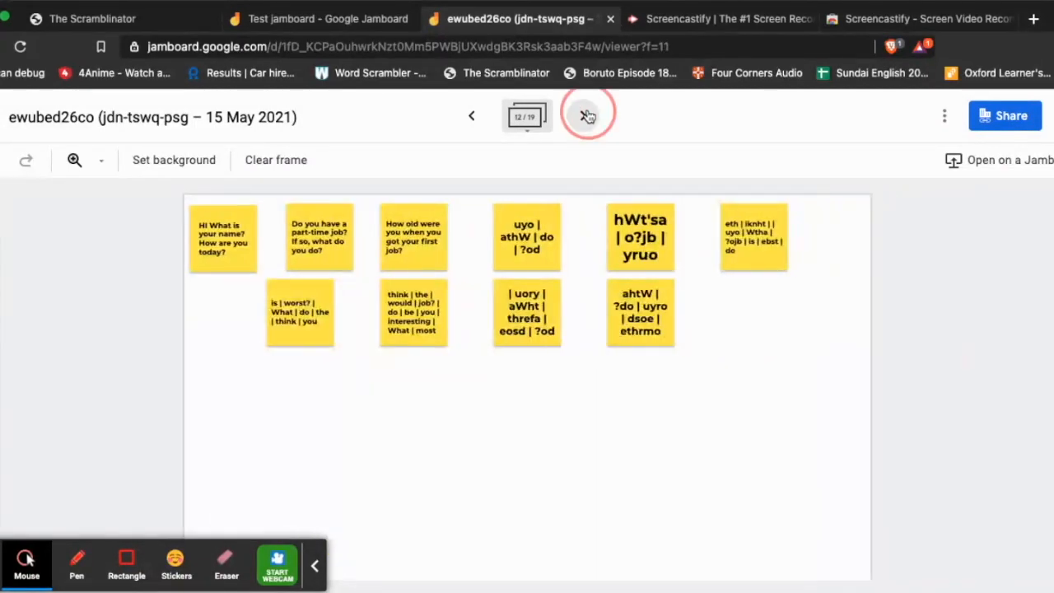
left_click(586, 116)
left_click(476, 117)
Open the Fri 2 ESB 14052021 jam from the recent jams and view its student frames up to the third.
left_click(2, 117)
scroll(707, 303, "down", 3)
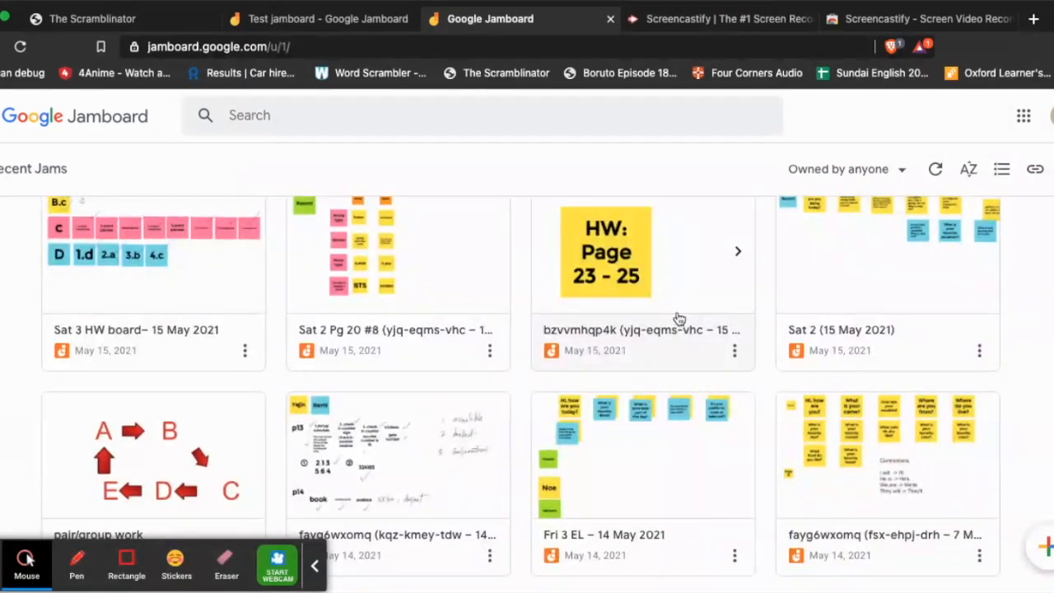
scroll(678, 318, "down", 3)
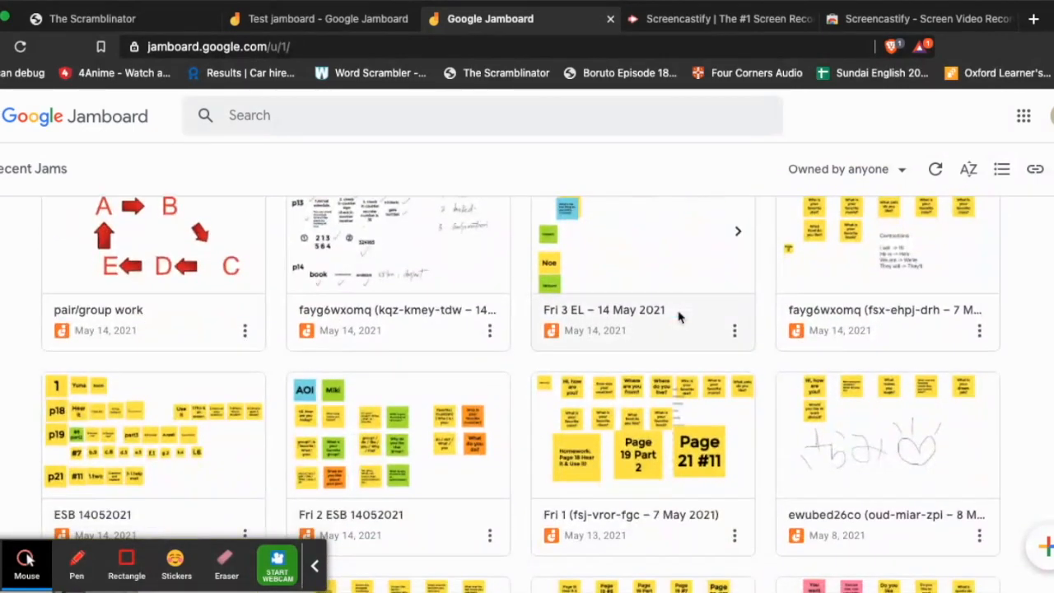
left_click(470, 478)
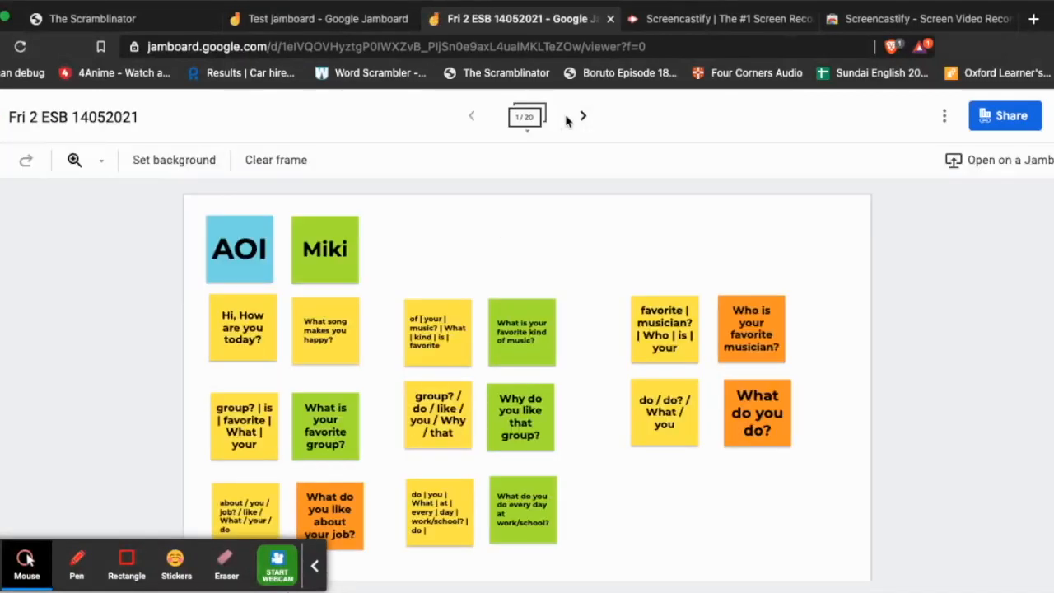
left_click(581, 118)
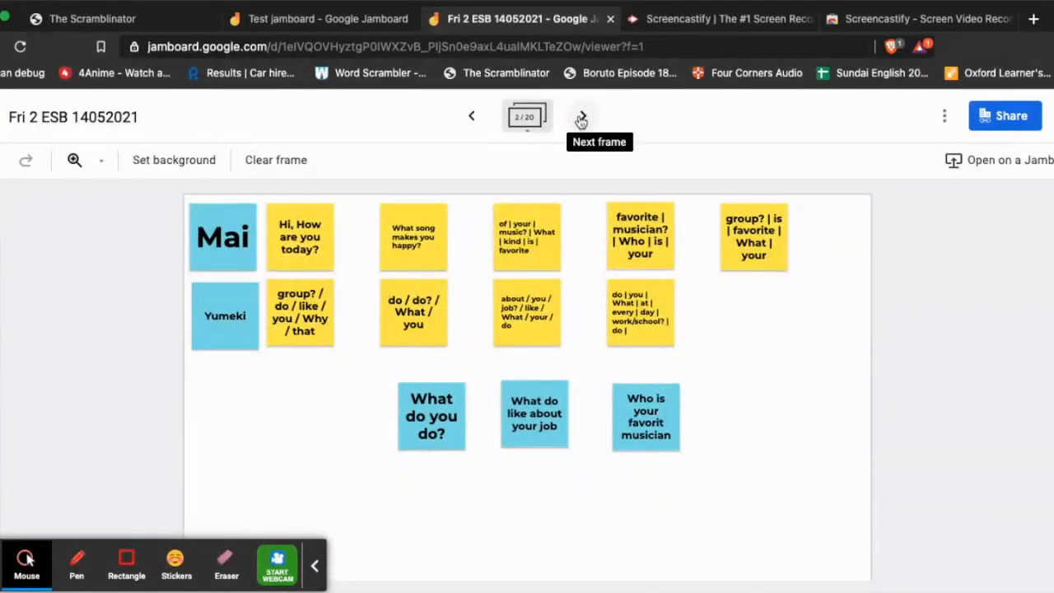
left_click(581, 120)
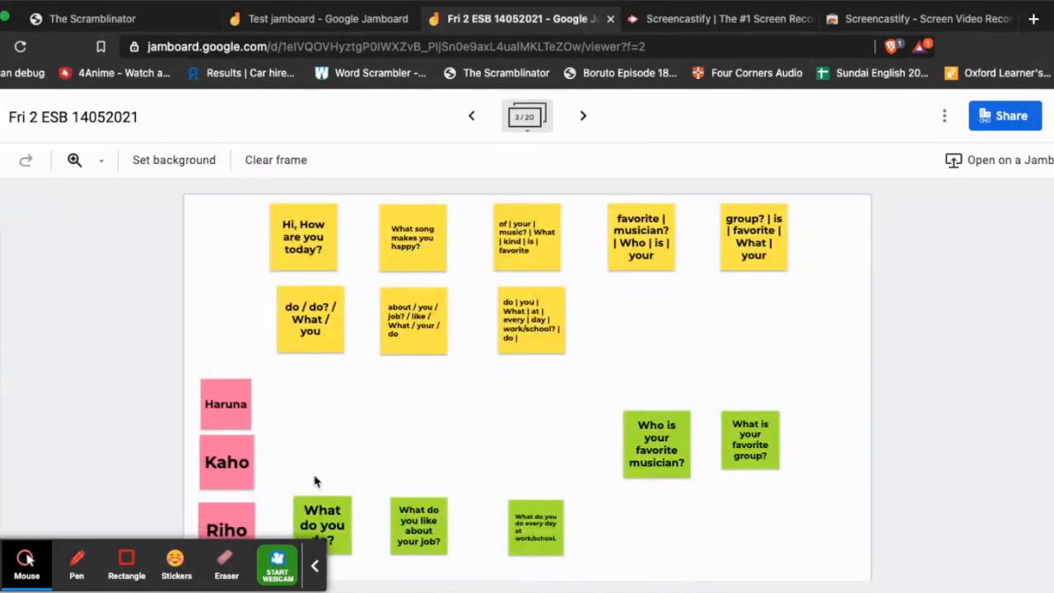